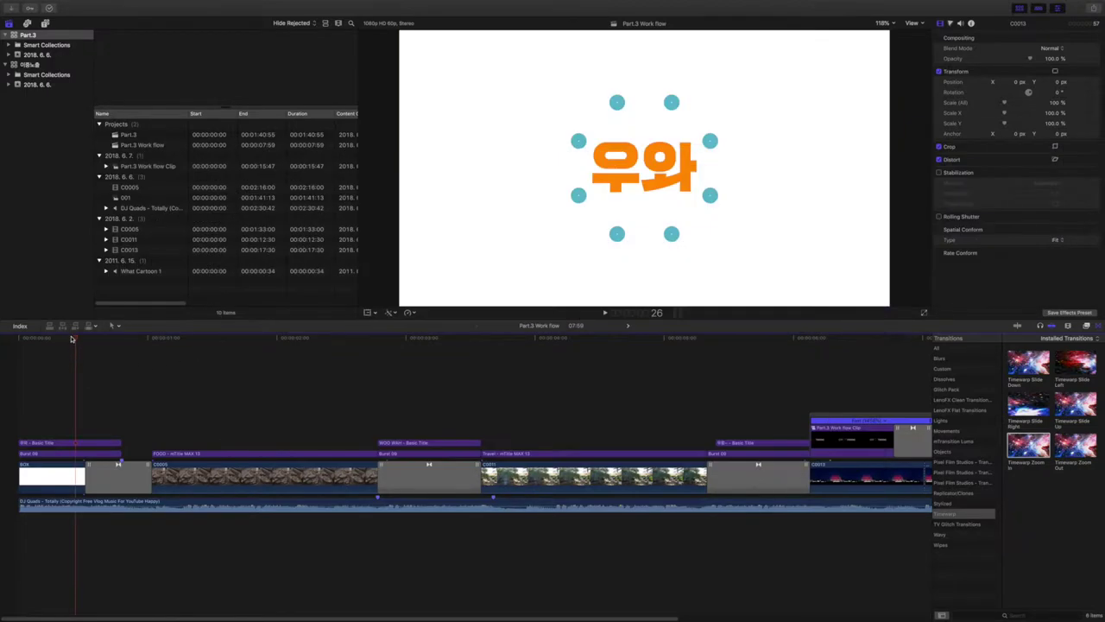
Play the Part.3 Work flow timeline from its start and return the playhead to the beginning
drag(70, 338, 9, 340)
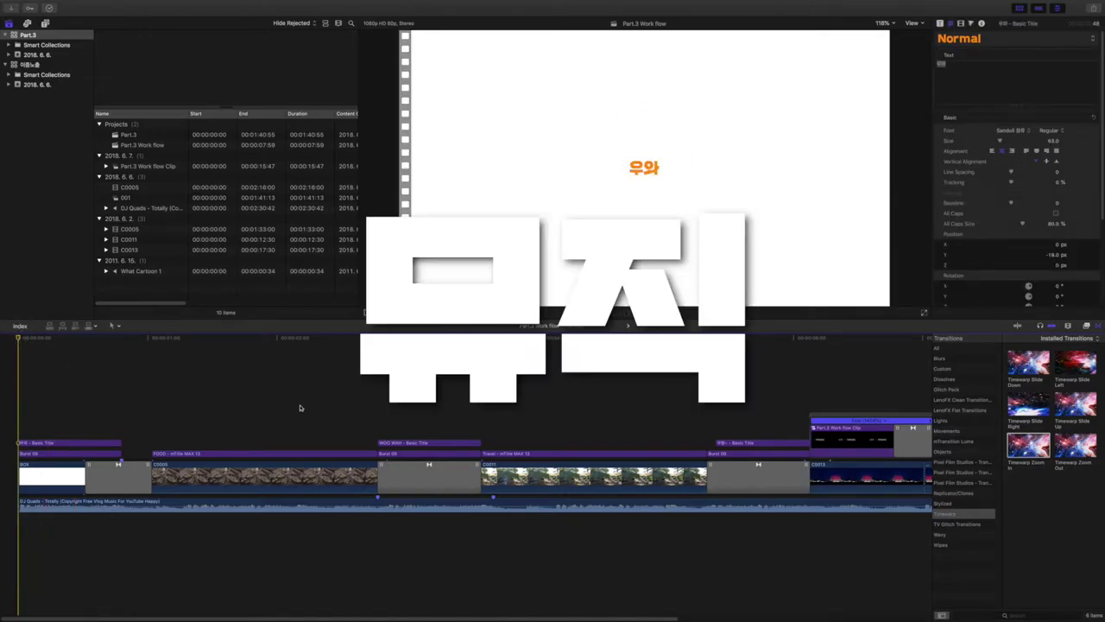
key(space)
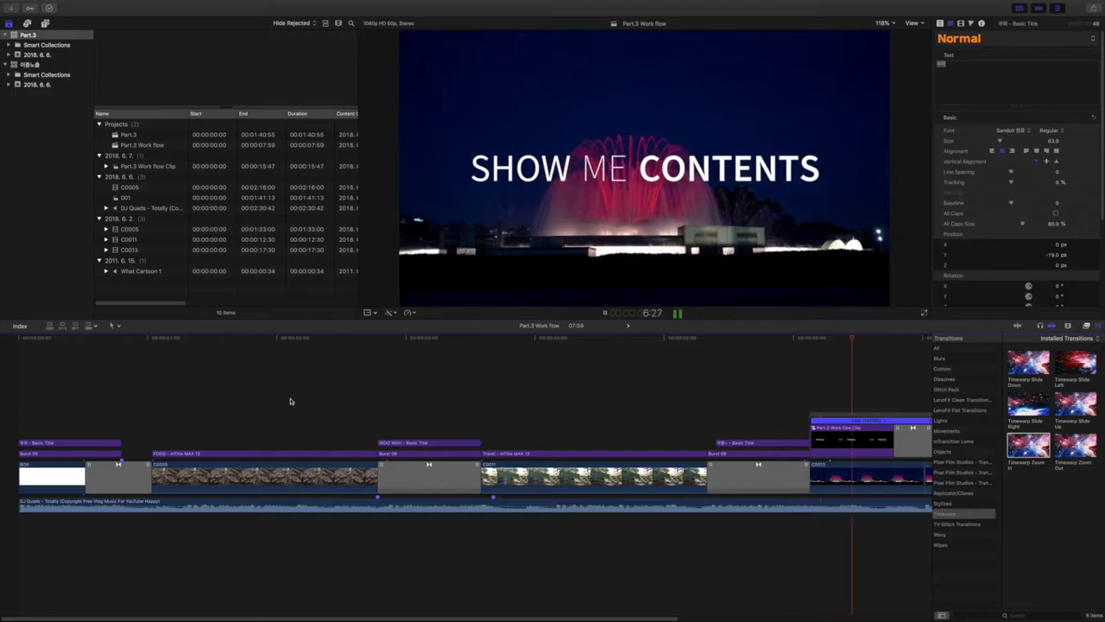
click(4, 377)
key(Home)
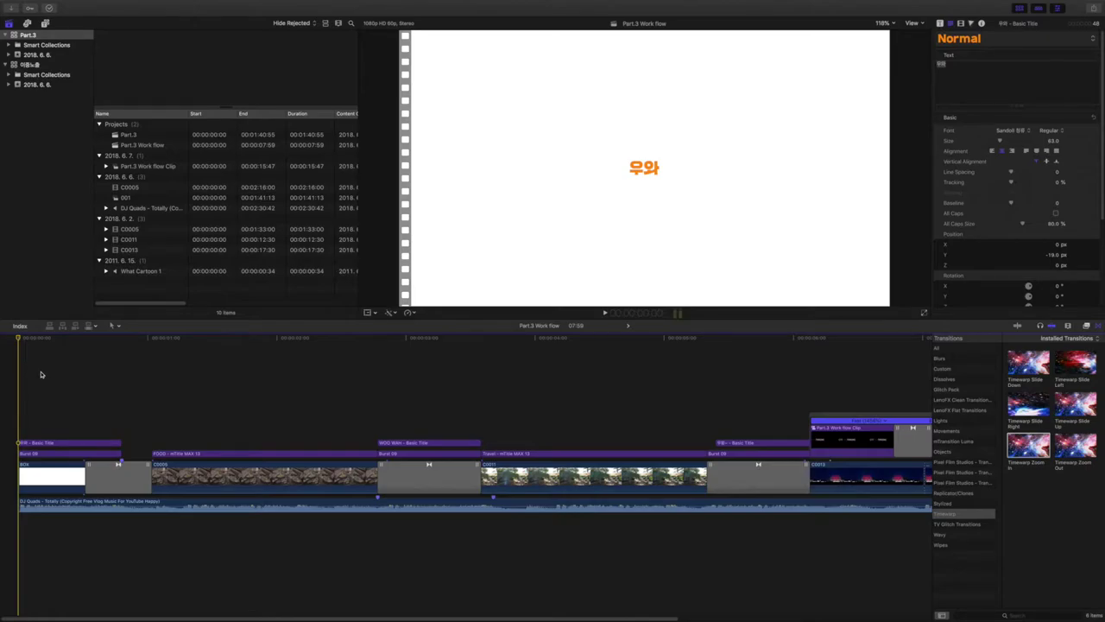
Select the DJ Quads music clip and play the opening seconds of the timeline
click(23, 496)
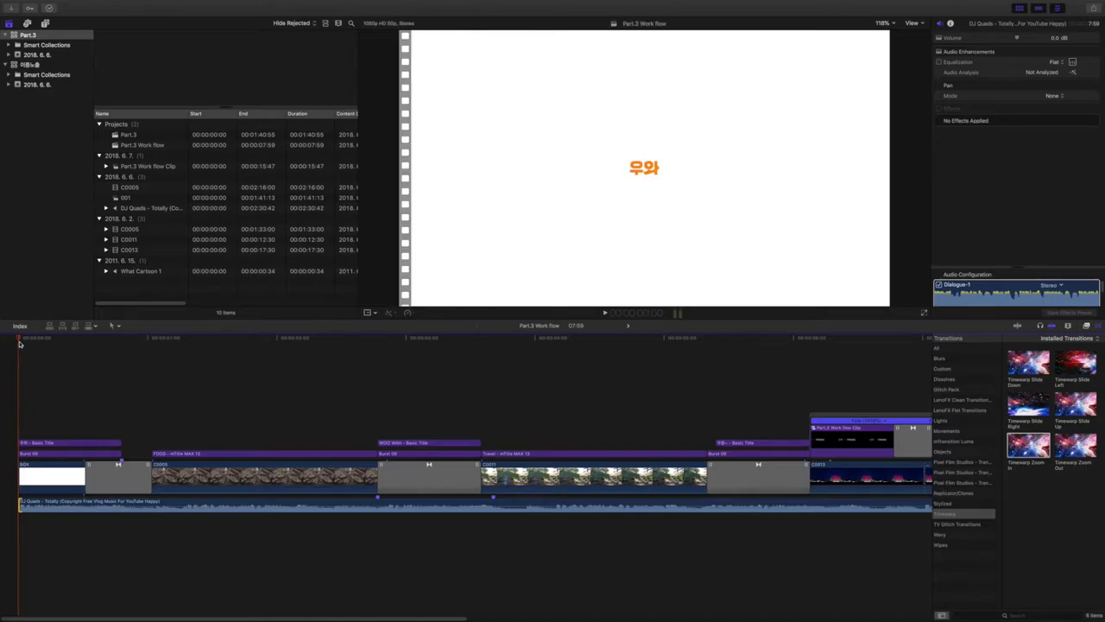
key(space)
drag(92, 341, 1, 352)
Select the opening 우와 Basic Title and scrub through its growth animation with the on-screen transform controls shown
click(56, 445)
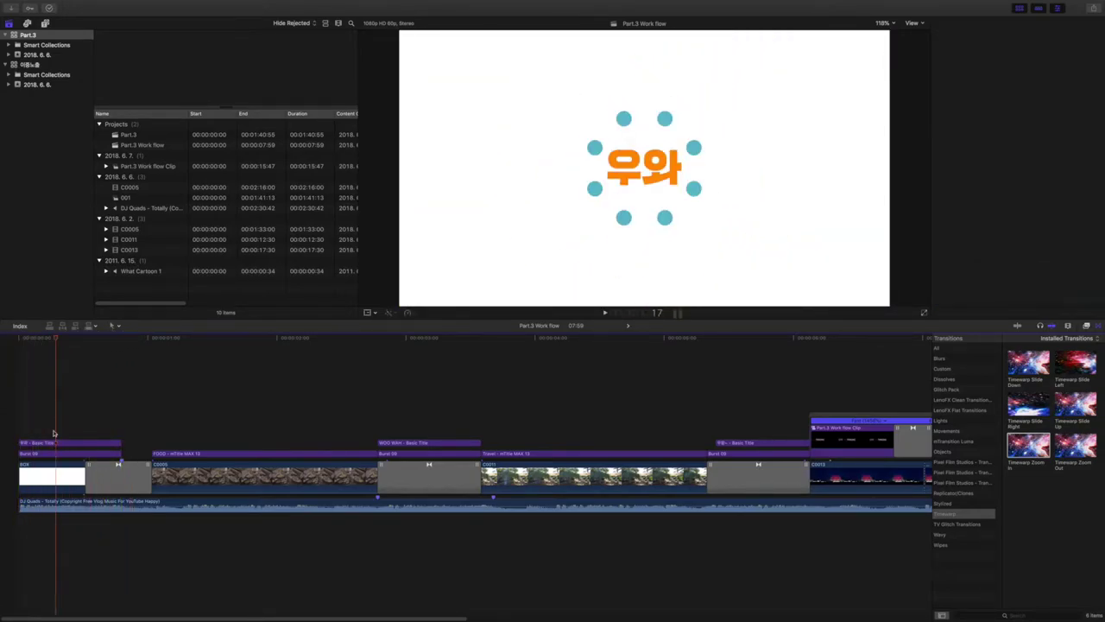
click(48, 446)
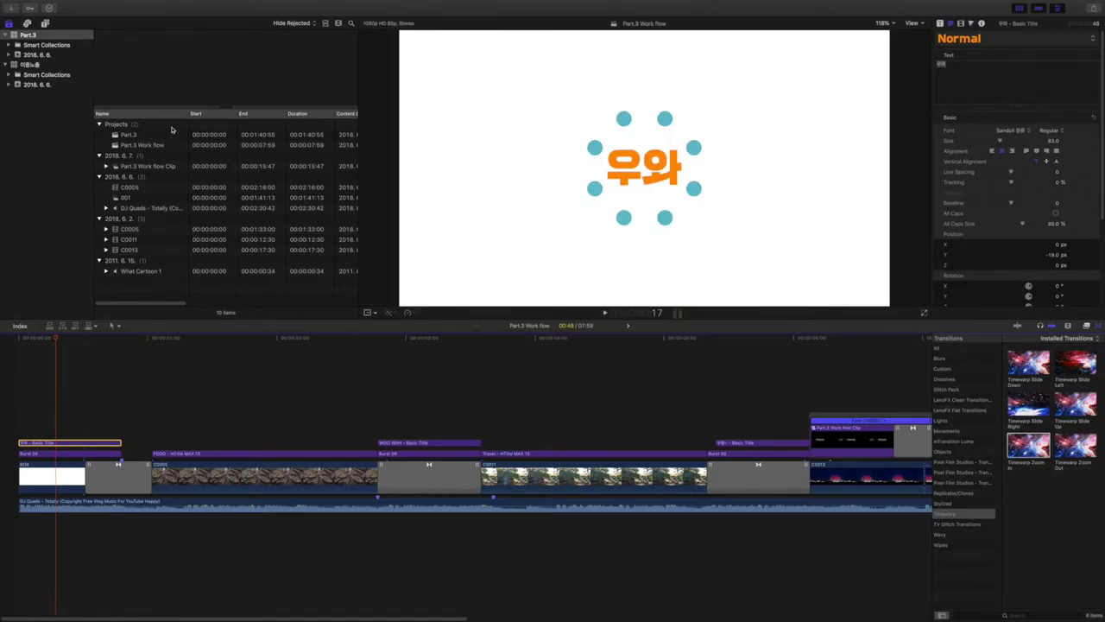
mouse_move(55, 339)
mouse_down()
mouse_move(26, 338)
mouse_move(81, 334)
mouse_move(11, 337)
mouse_move(72, 337)
mouse_up()
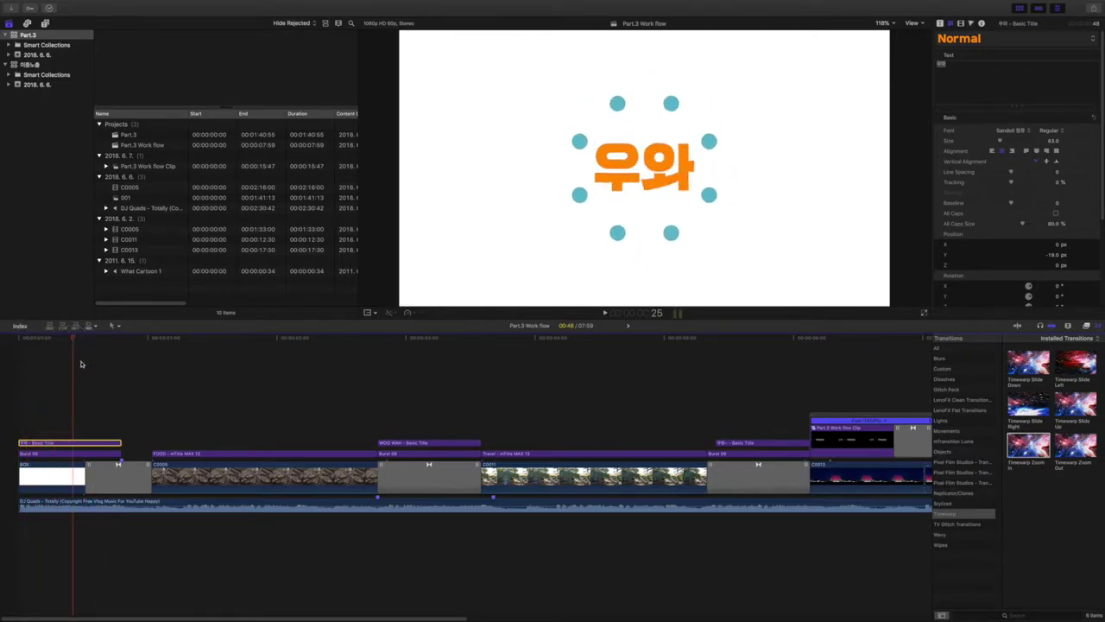
click(371, 313)
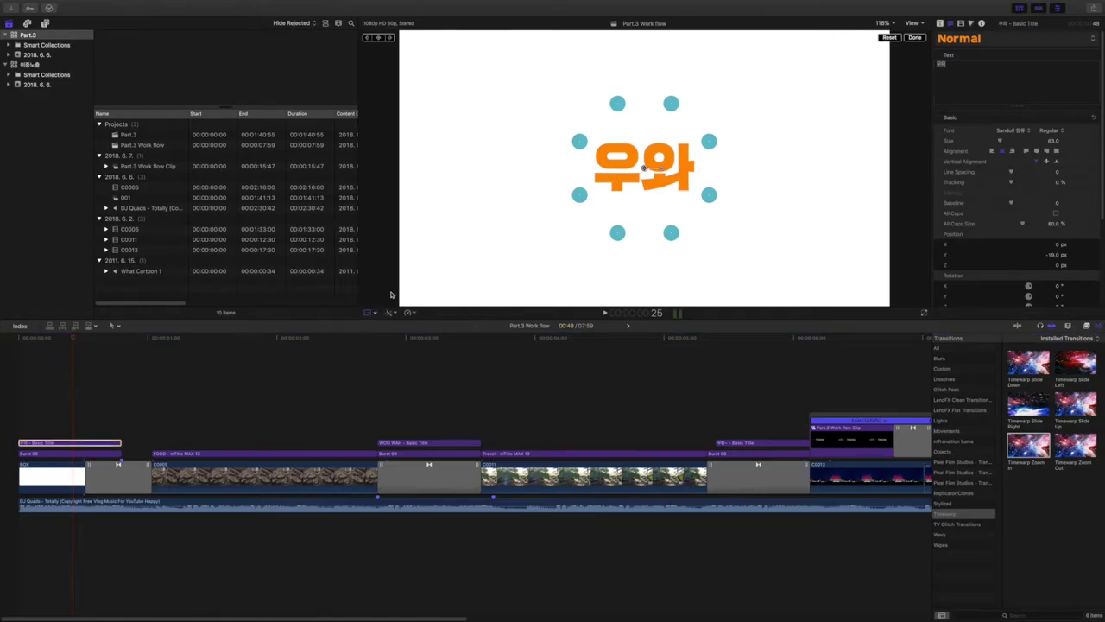
drag(74, 338, 47, 338)
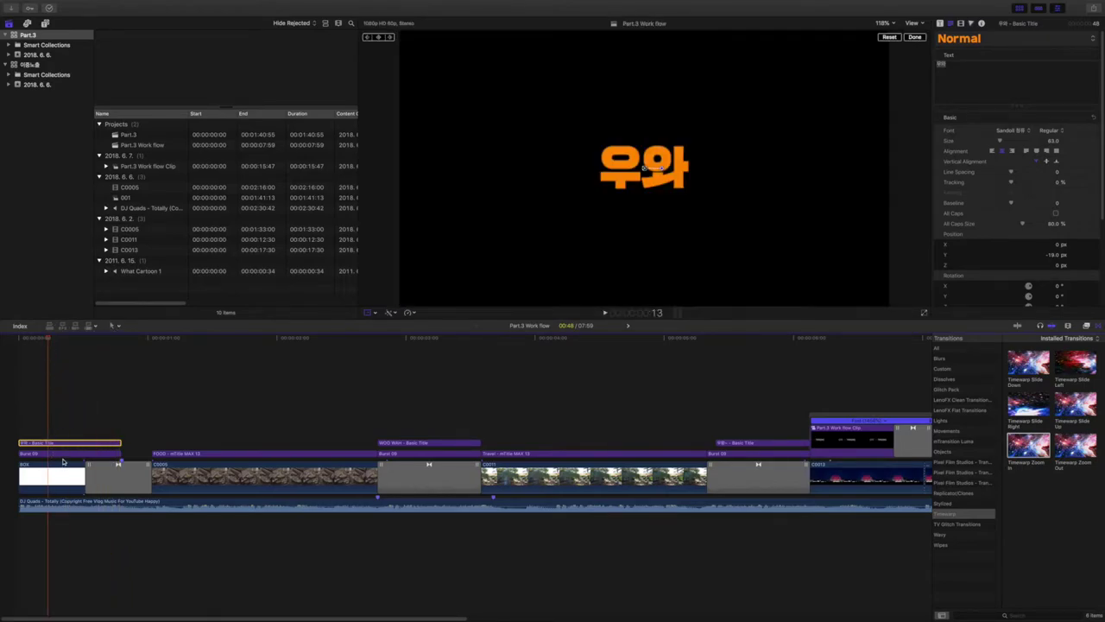
Select the opening Burst 09 clip and display the mForm collection among the installed titles
key(super+Down)
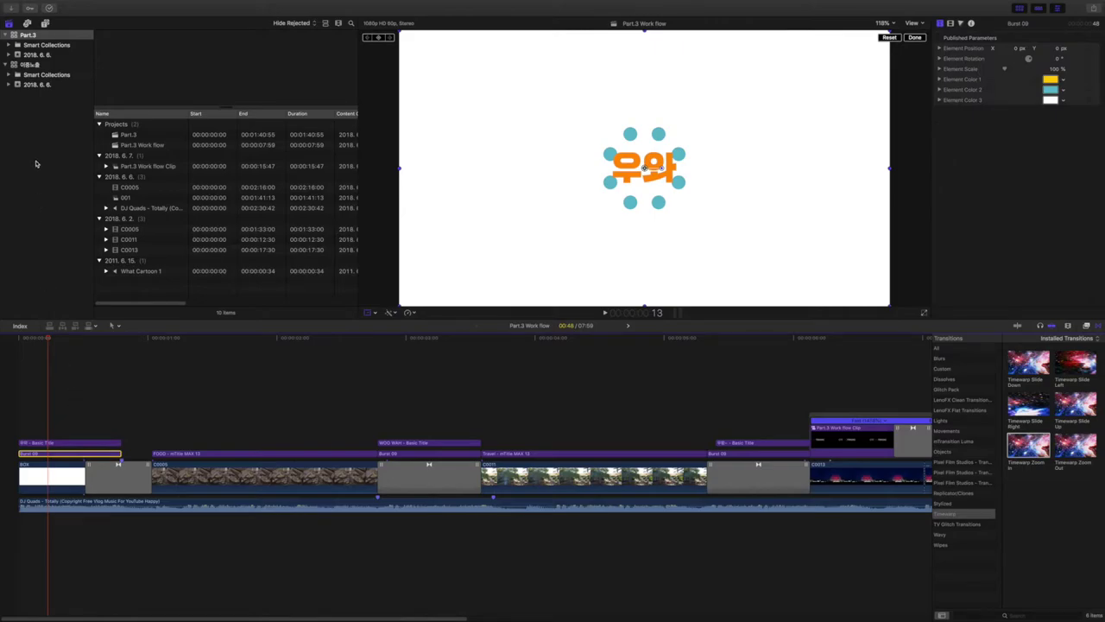
click(47, 25)
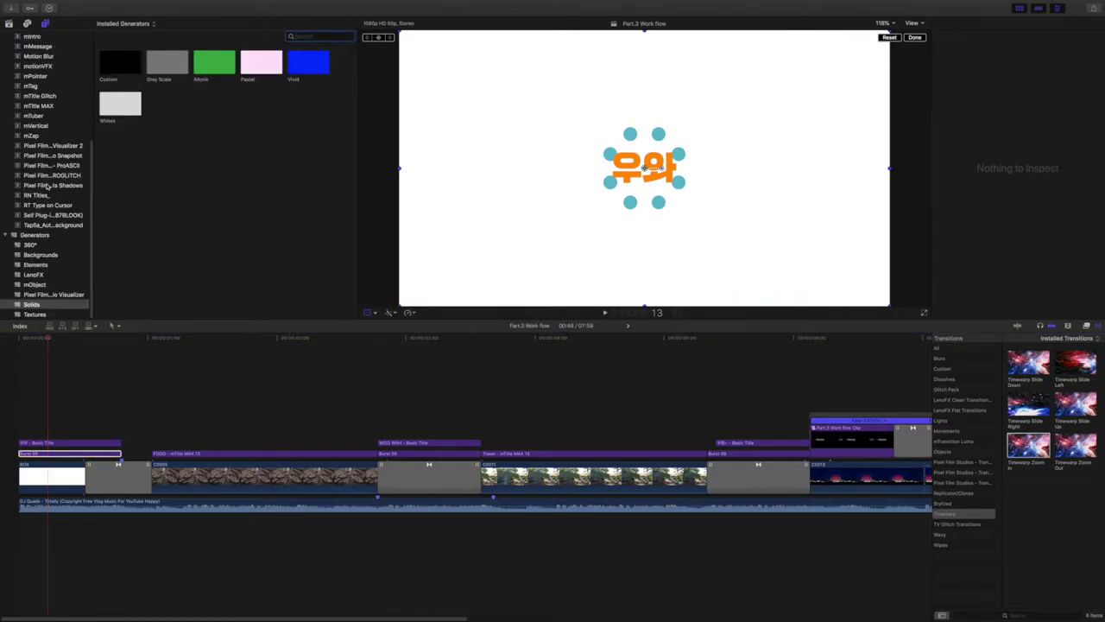
scroll(48, 185, up, 5)
click(32, 68)
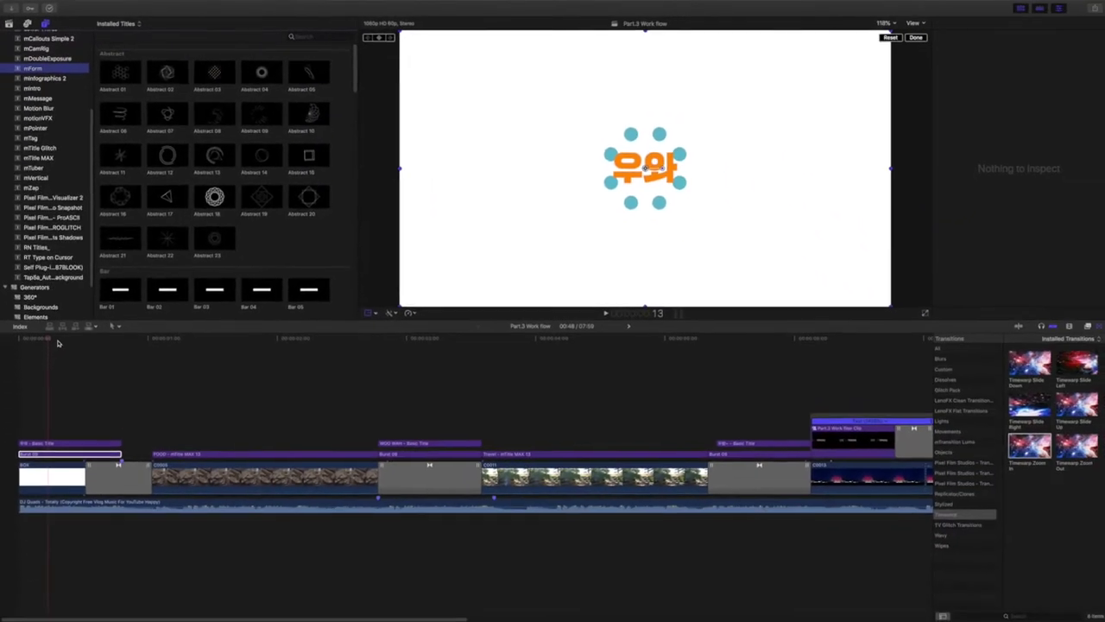
Select the Circles transition before the food clip and display the LenoFX Flat Transitions collection
drag(90, 340, 119, 347)
click(136, 474)
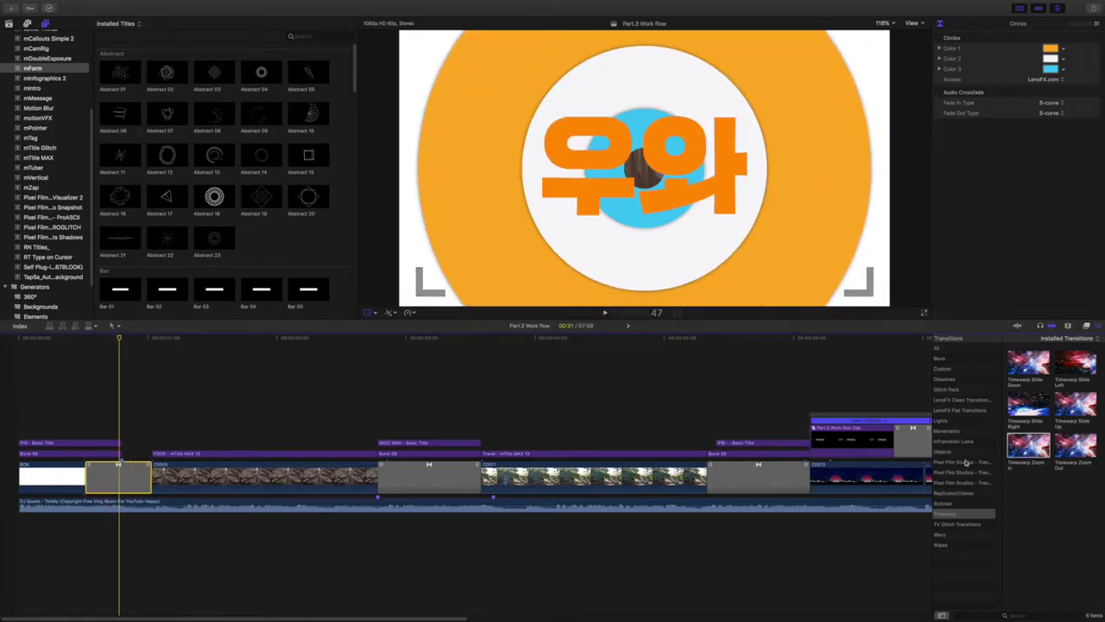
click(966, 409)
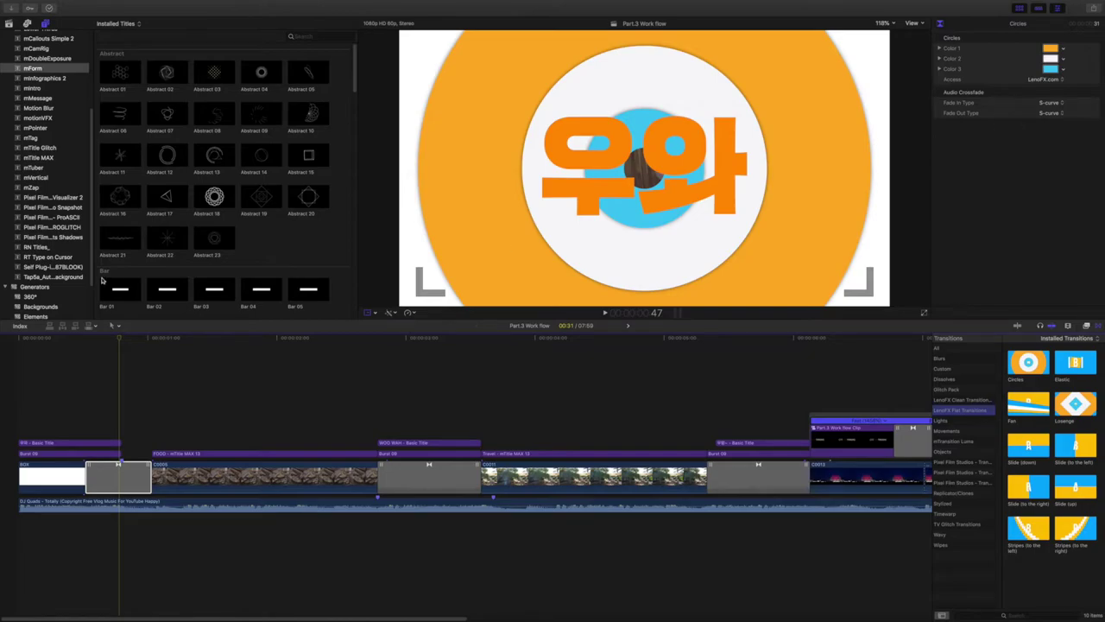
Play from the Circles transition through the food clip, and scrub within the FOOD title section
drag(119, 342, 151, 358)
key(space)
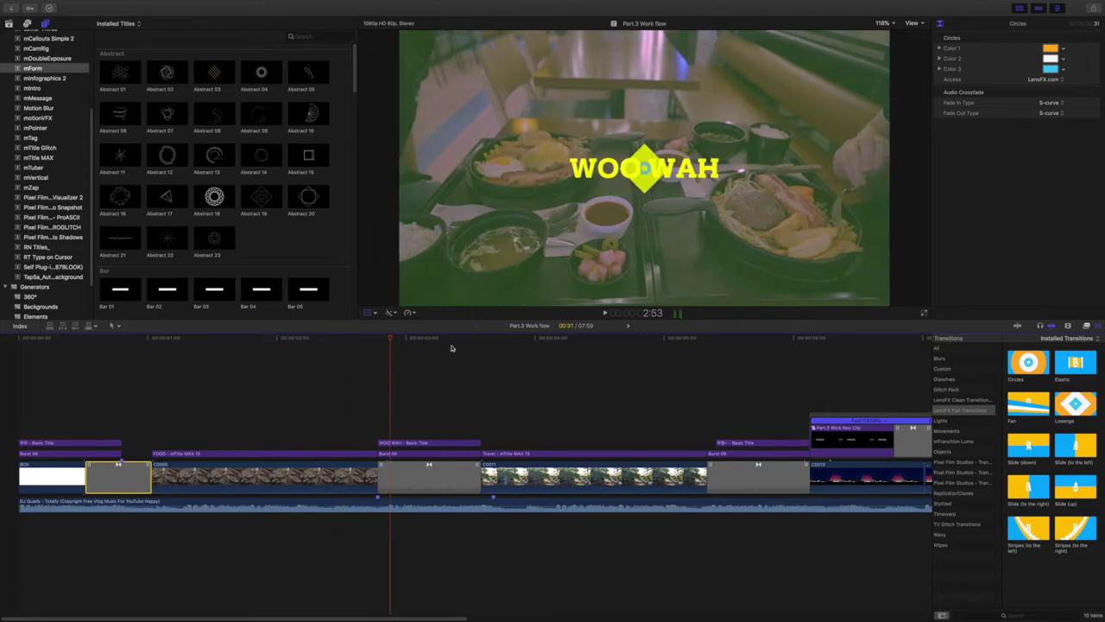
drag(148, 350, 192, 378)
drag(187, 331, 234, 353)
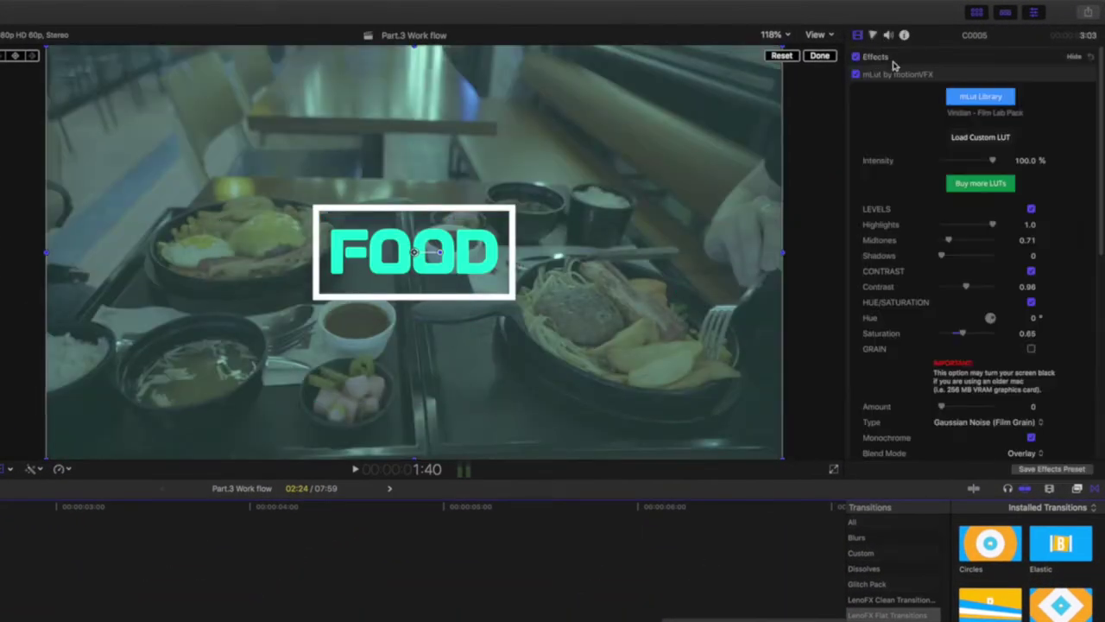
Examine the Color Board 1 color settings and keyframe options of food clip C0005, with the mLut effect collapsed
click(1027, 78)
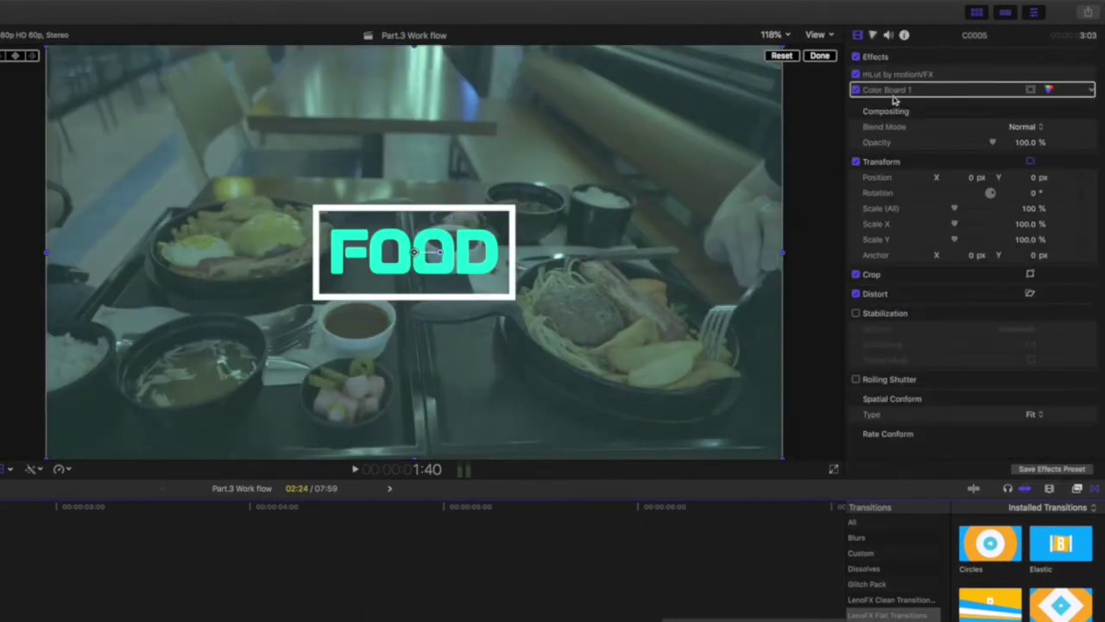
click(1048, 89)
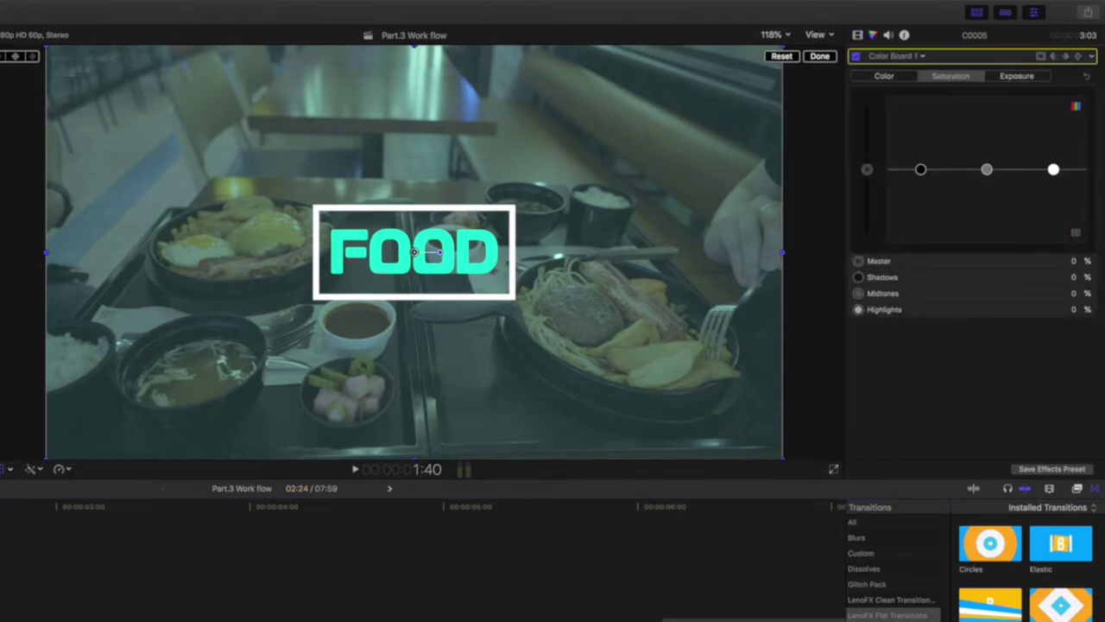
click(882, 78)
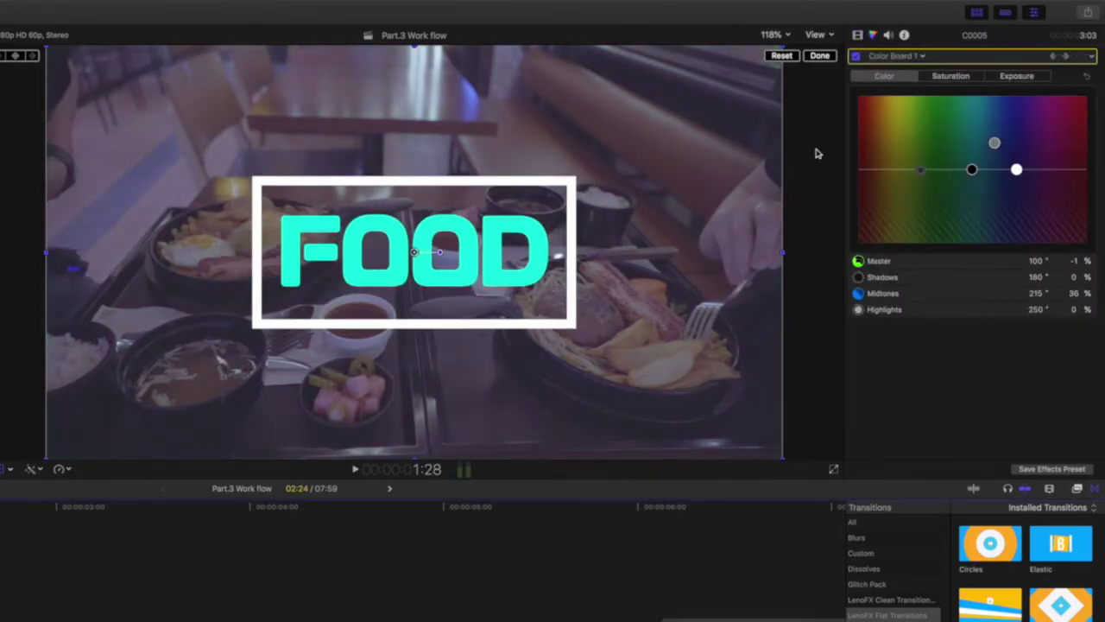
mouse_move(919, 169)
mouse_down()
mouse_move(994, 141)
mouse_move(949, 140)
mouse_move(921, 169)
mouse_up()
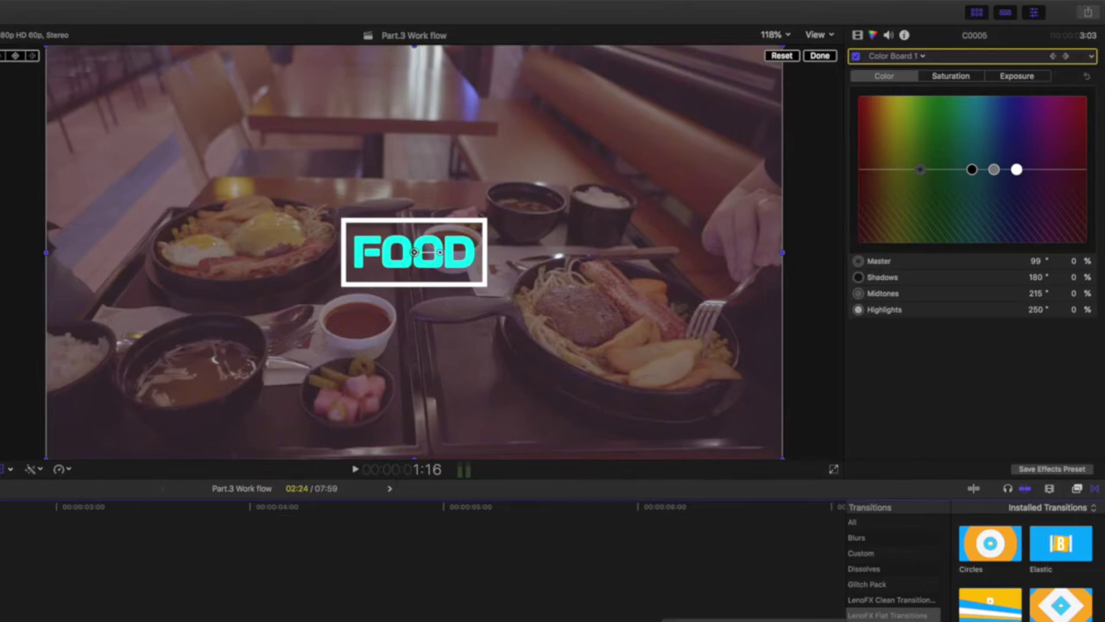
click(1091, 56)
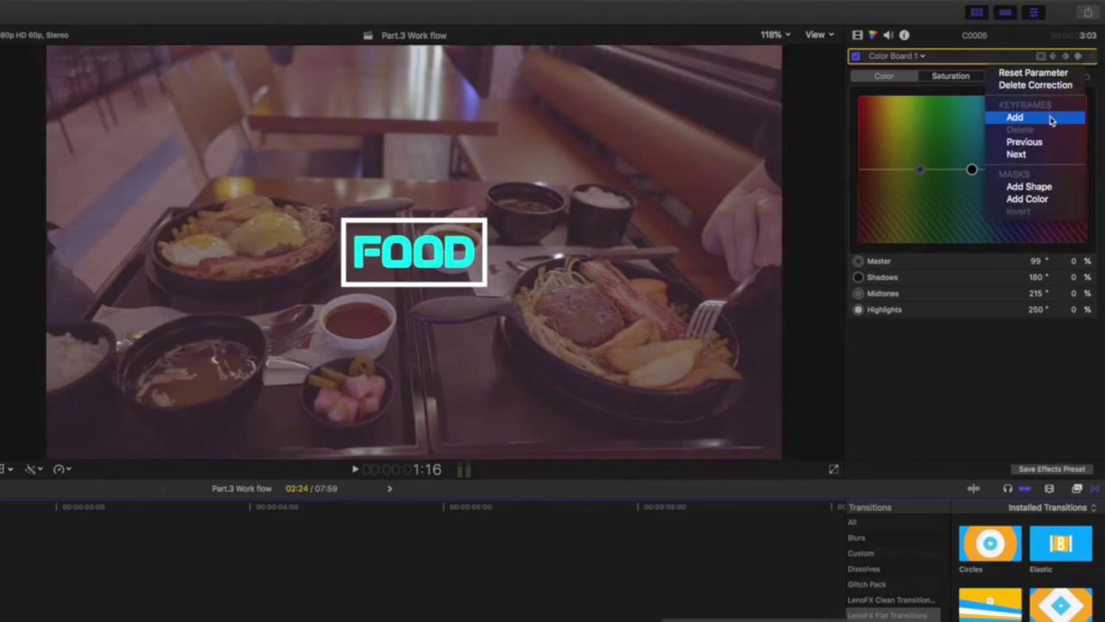
key(Escape)
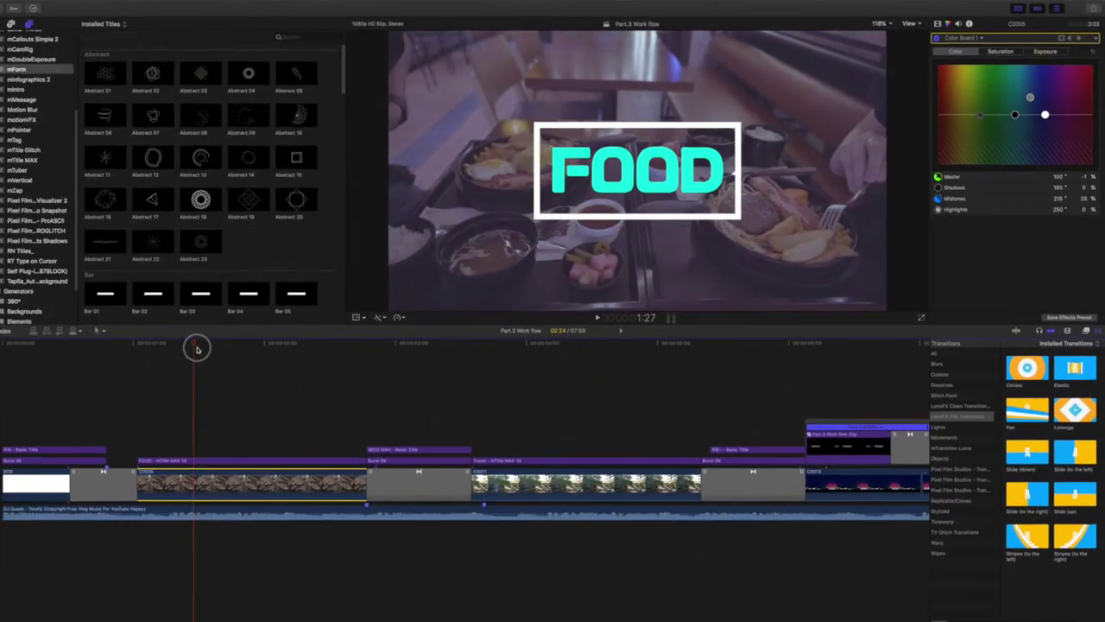
Scrub from the FOOD section through the WOO WAH title and its transition into the Travel section
drag(198, 345, 414, 355)
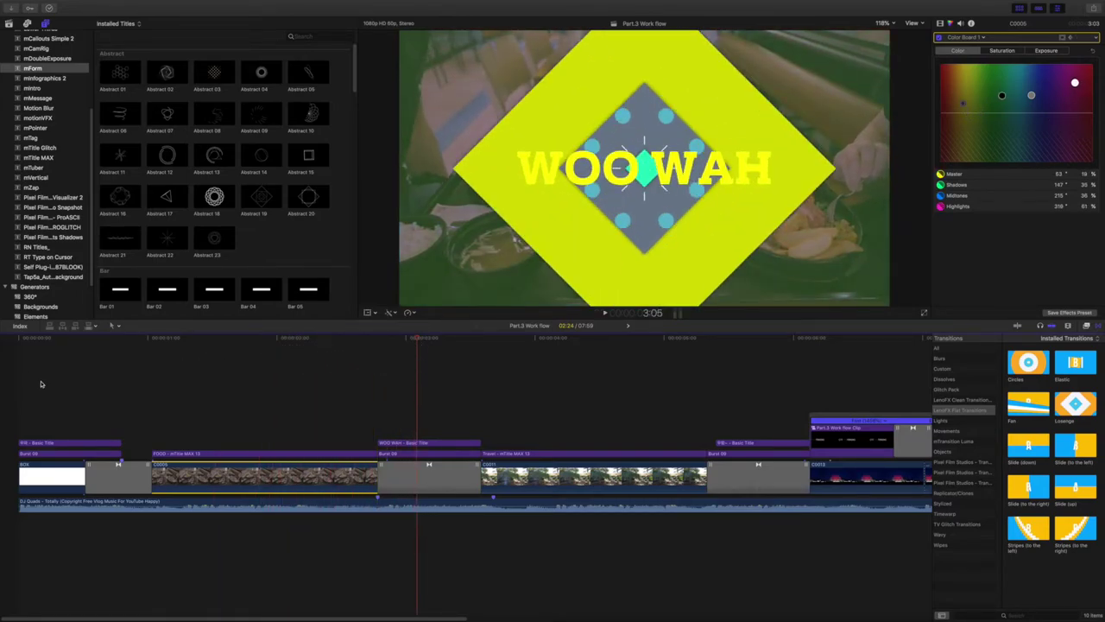
click(42, 381)
drag(413, 364, 521, 349)
Show the Travel title's published parameters and display the mTitle MAX collection among the installed titles
click(475, 452)
drag(233, 342, 472, 343)
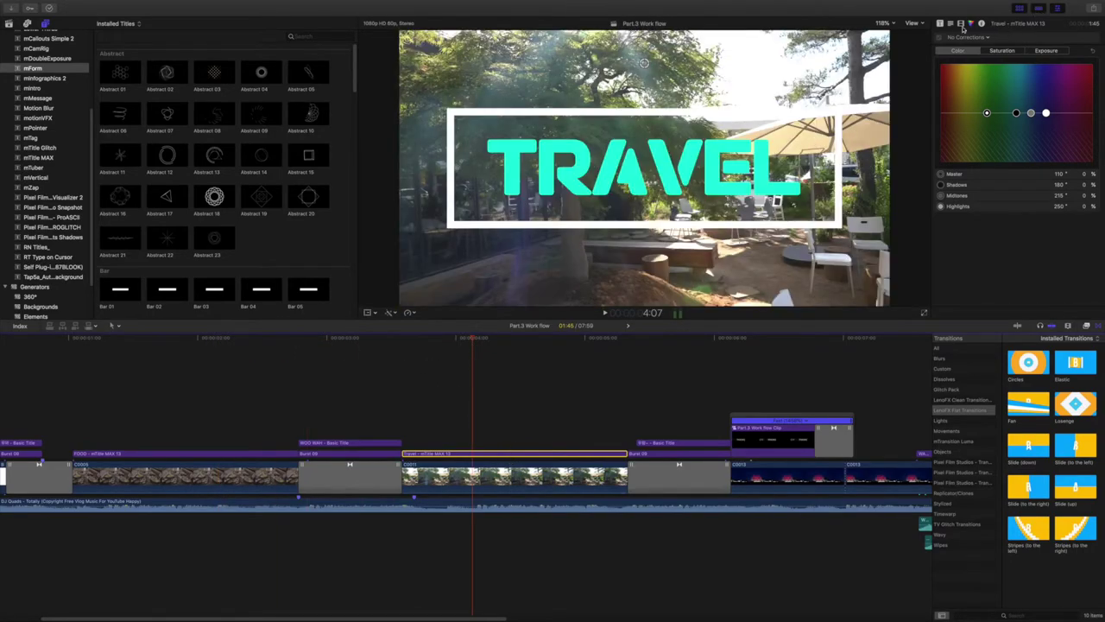
click(940, 24)
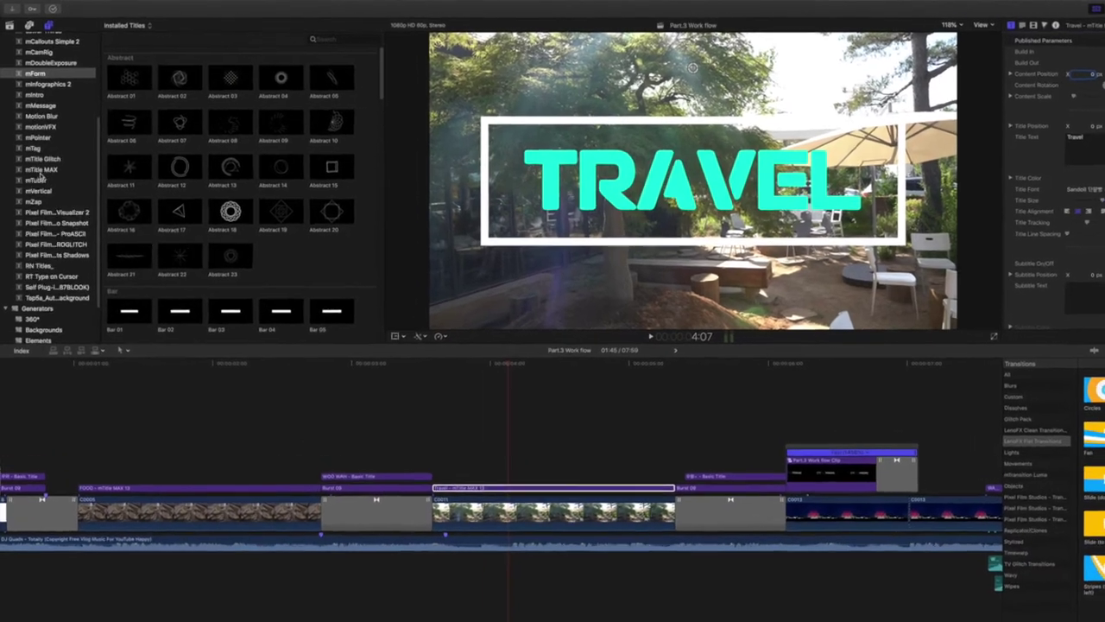
click(38, 157)
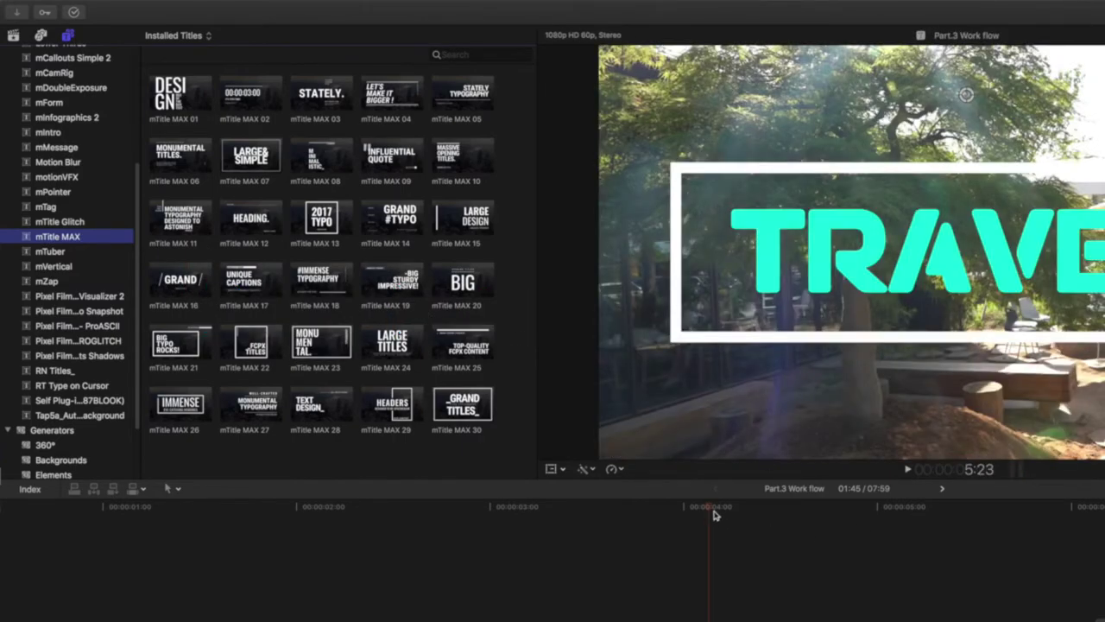
Scrub through the Travel title and the 우왕~ transition up to the SHOW ME CONTENTS title
drag(713, 515, 770, 534)
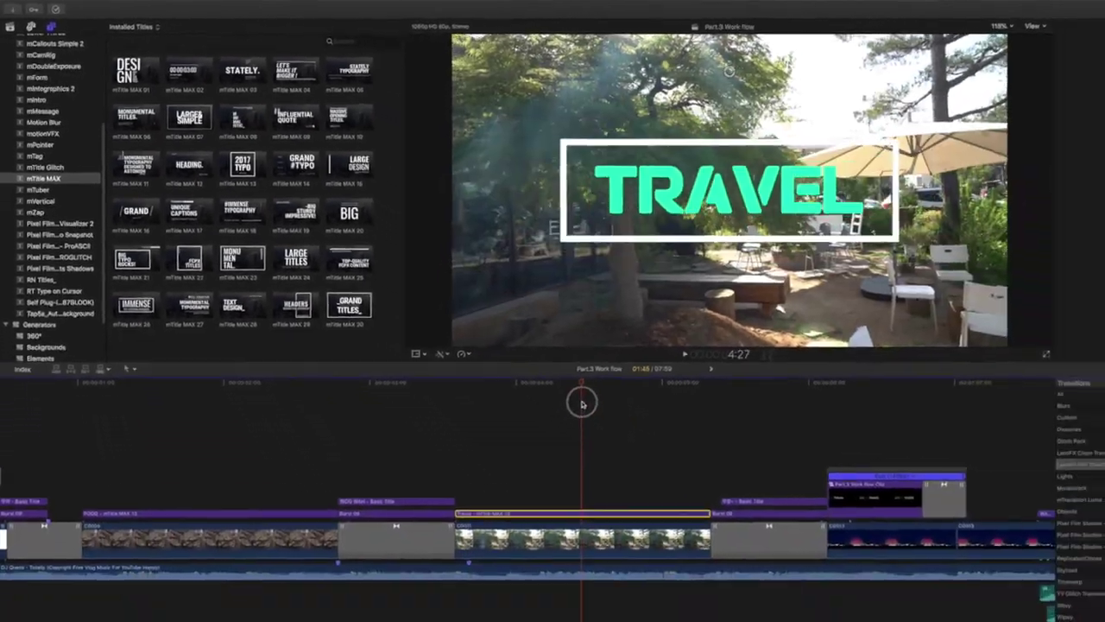
drag(581, 403, 705, 399)
drag(624, 354, 646, 354)
key(super+4)
drag(669, 354, 710, 350)
scroll(741, 393, right, 5)
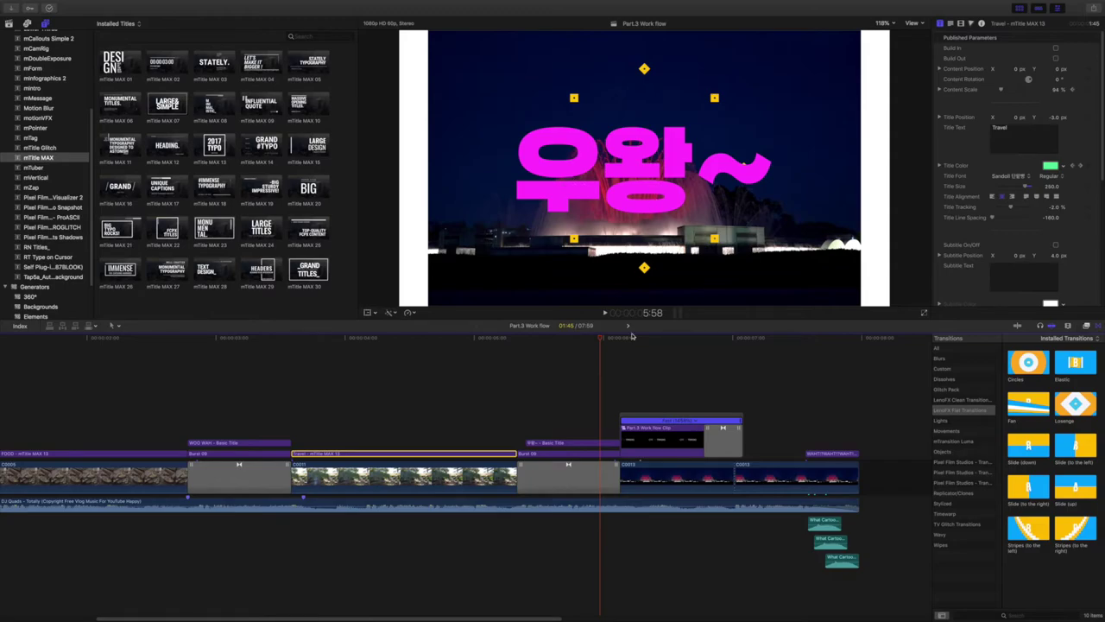
drag(600, 341, 685, 339)
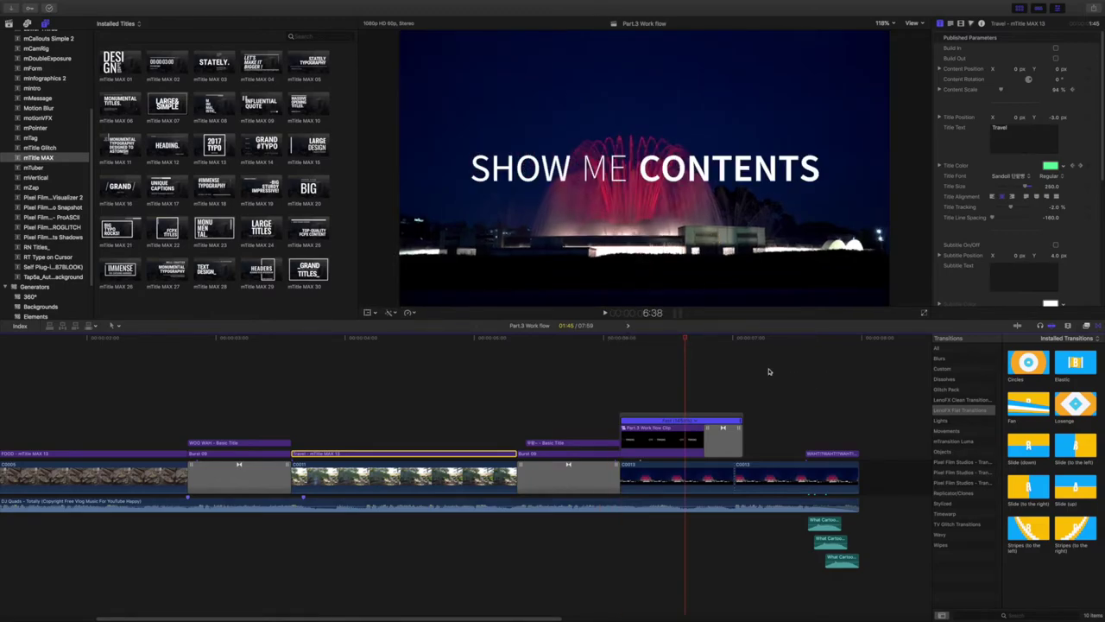
Examine the connected storyline holding Part.3 Work flow Clip and scrub through its SHOW ME CONTENTS title
click(701, 417)
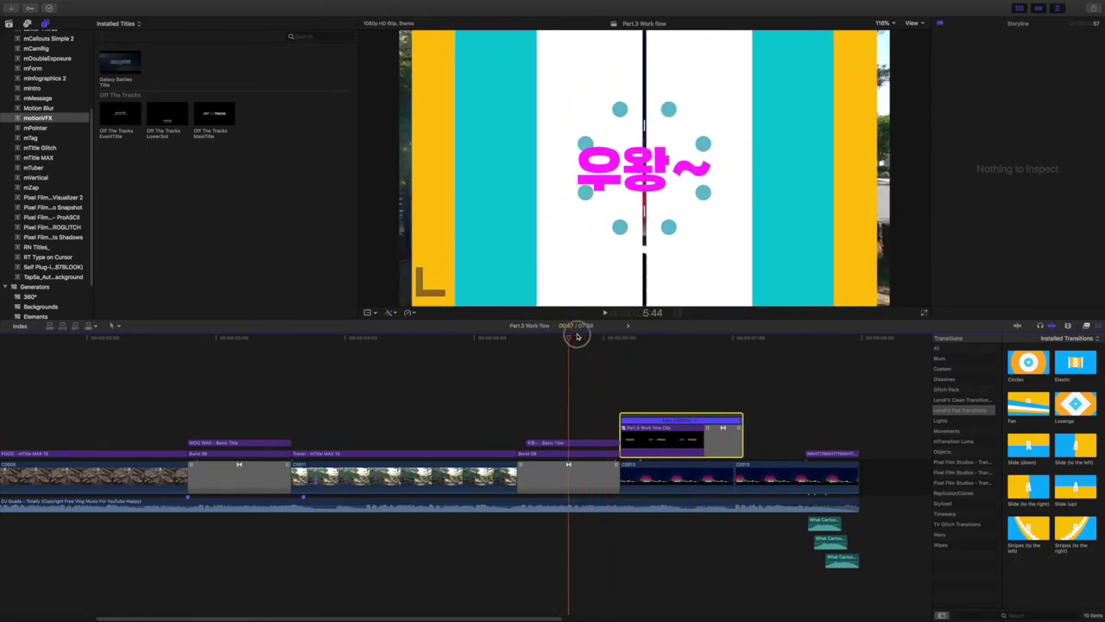
scroll(616, 387, right, 3)
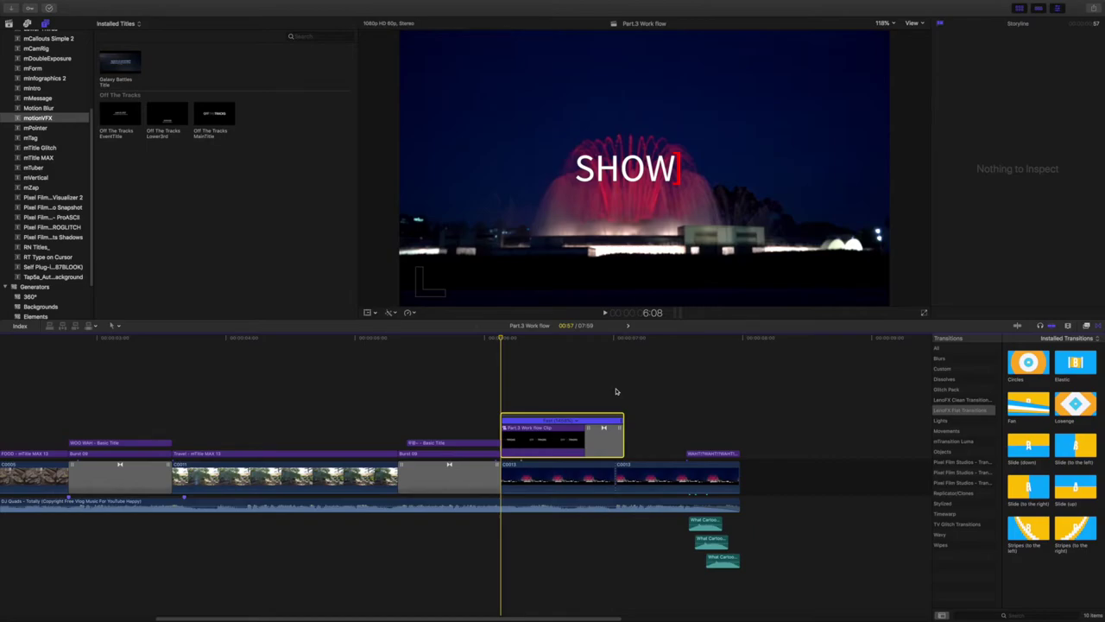
mouse_move(502, 338)
mouse_down()
mouse_move(589, 338)
mouse_move(501, 339)
mouse_up()
click(574, 339)
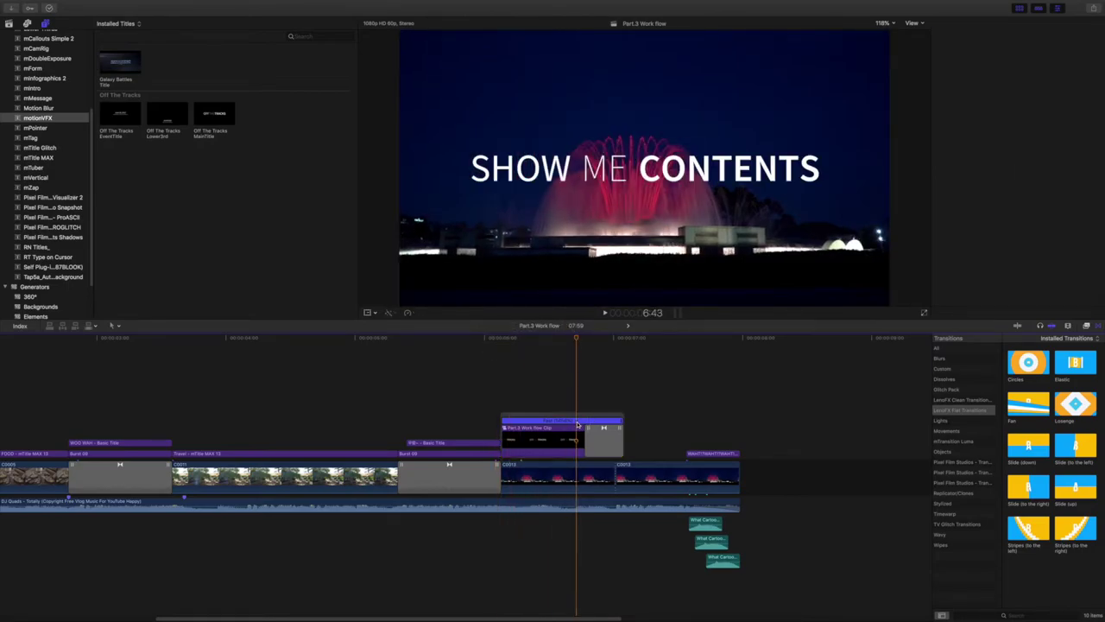
Replay from the 우왕~ title into SHOW ME CONTENTS and select the storyline's Timewarp Zoom In transition
drag(574, 338, 475, 338)
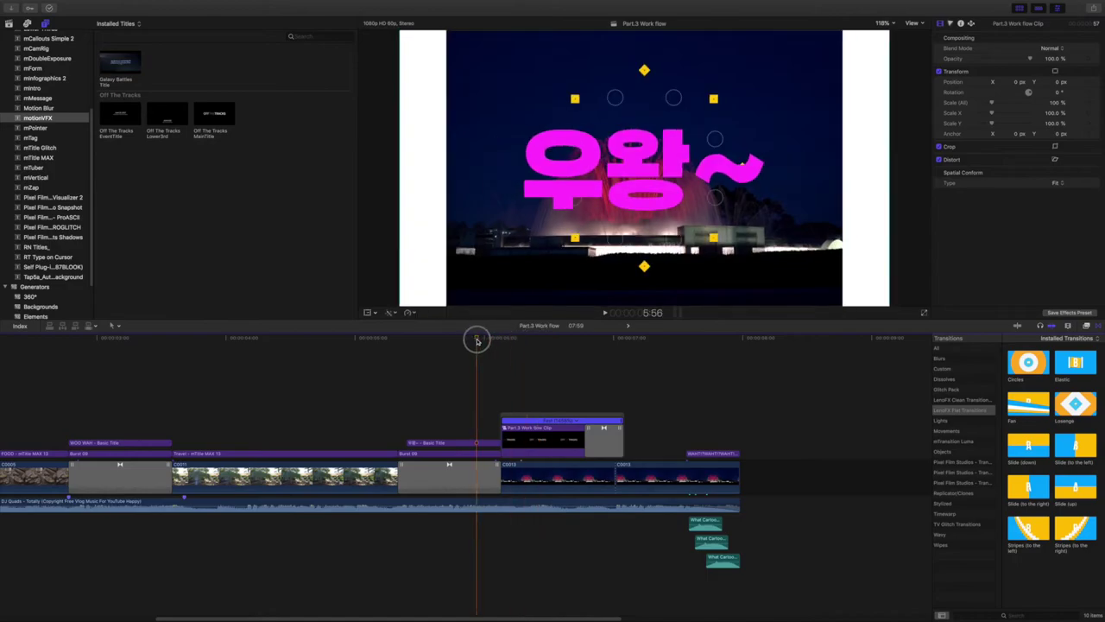
key(space)
drag(548, 347, 592, 347)
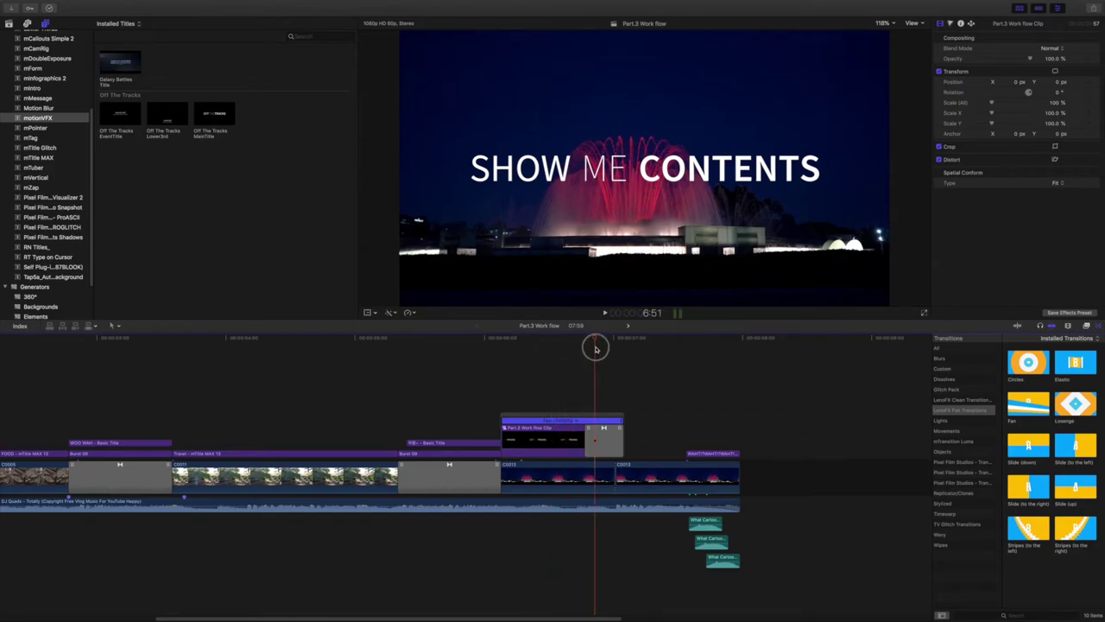
click(611, 441)
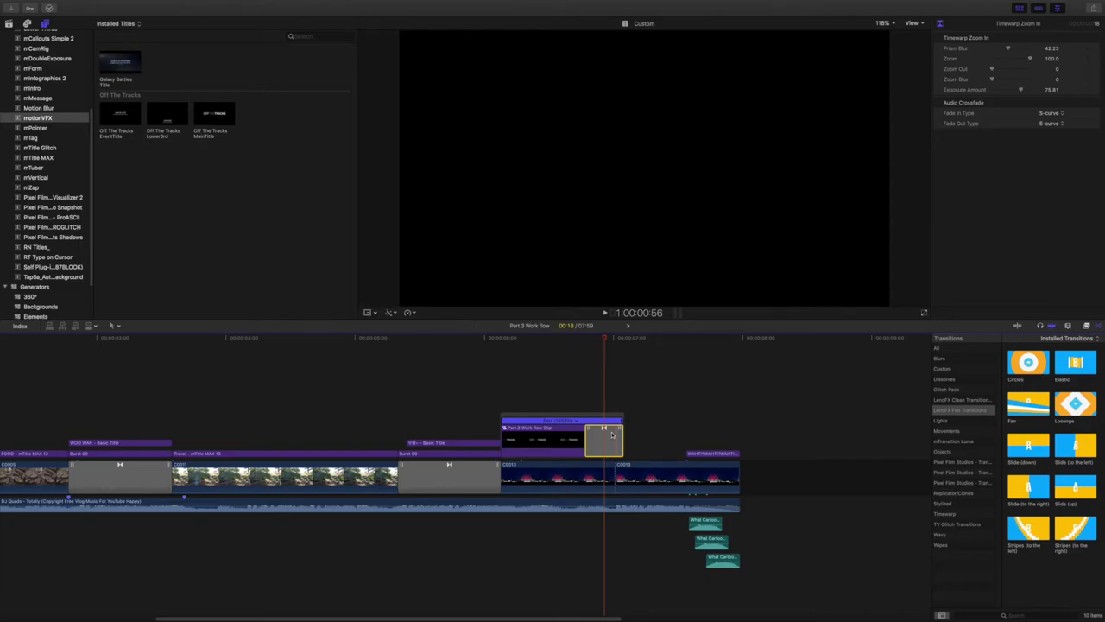
Play the closing WAHT!? title over the fountain clip and go to the end of the timeline
drag(604, 337, 688, 338)
key(space)
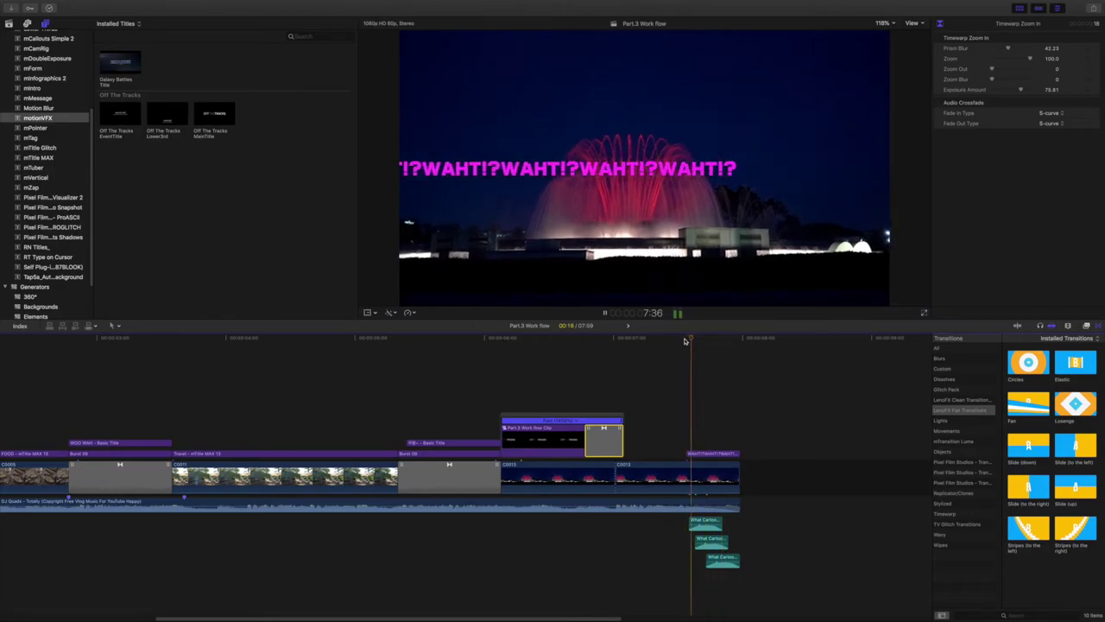
click(734, 343)
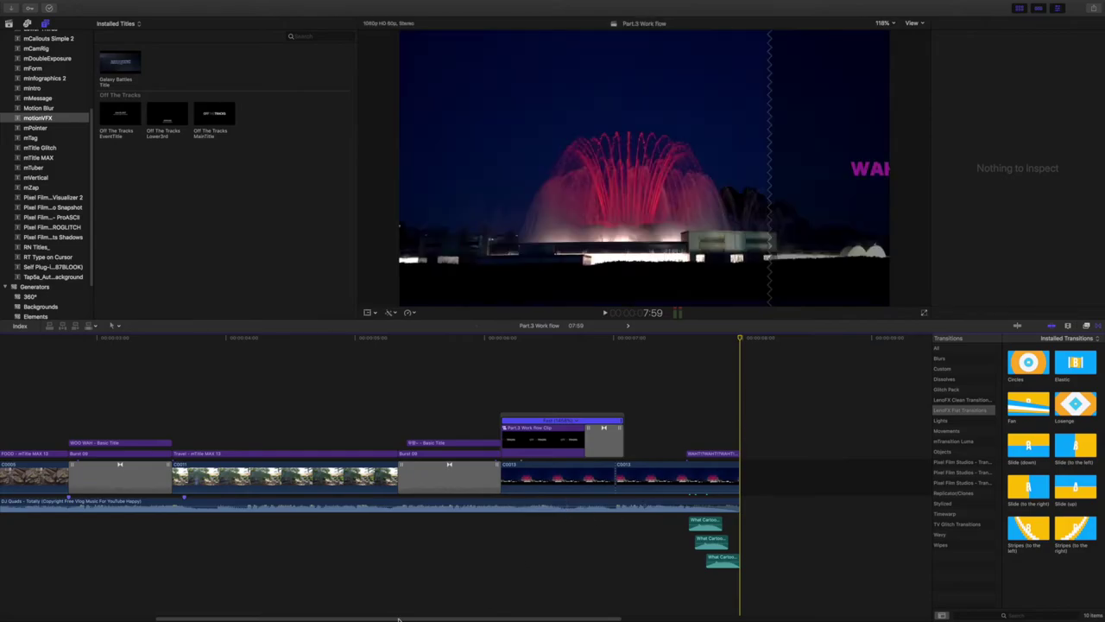
Look back over the earlier timeline sections and scrub from the 우왕~ title to SHOW ME CONTENTS
drag(399, 618, 133, 611)
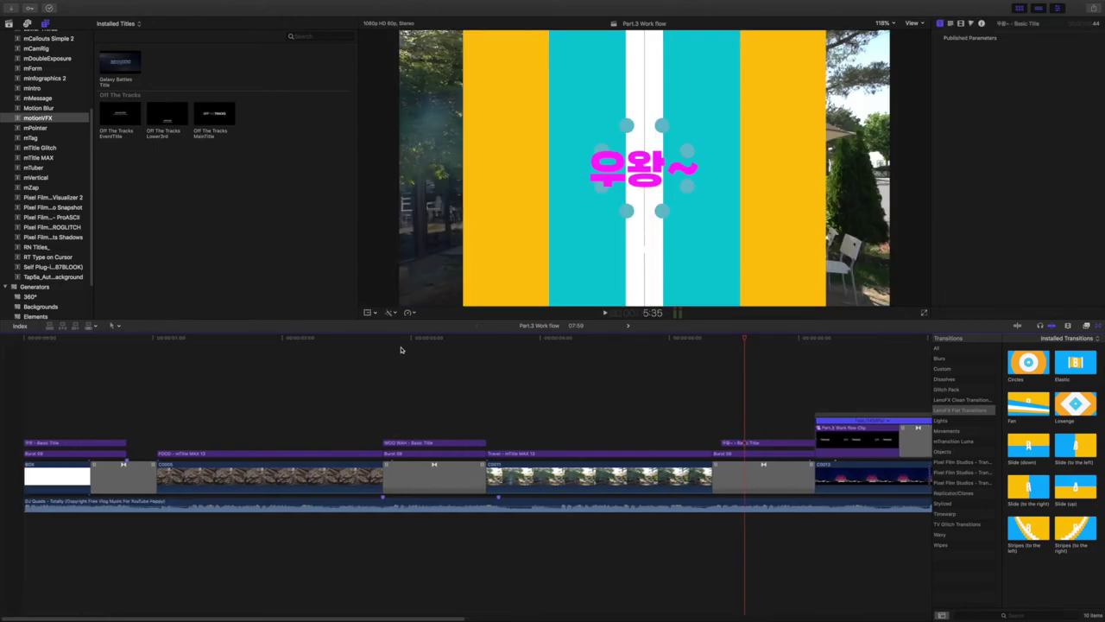
scroll(401, 347, right, 10)
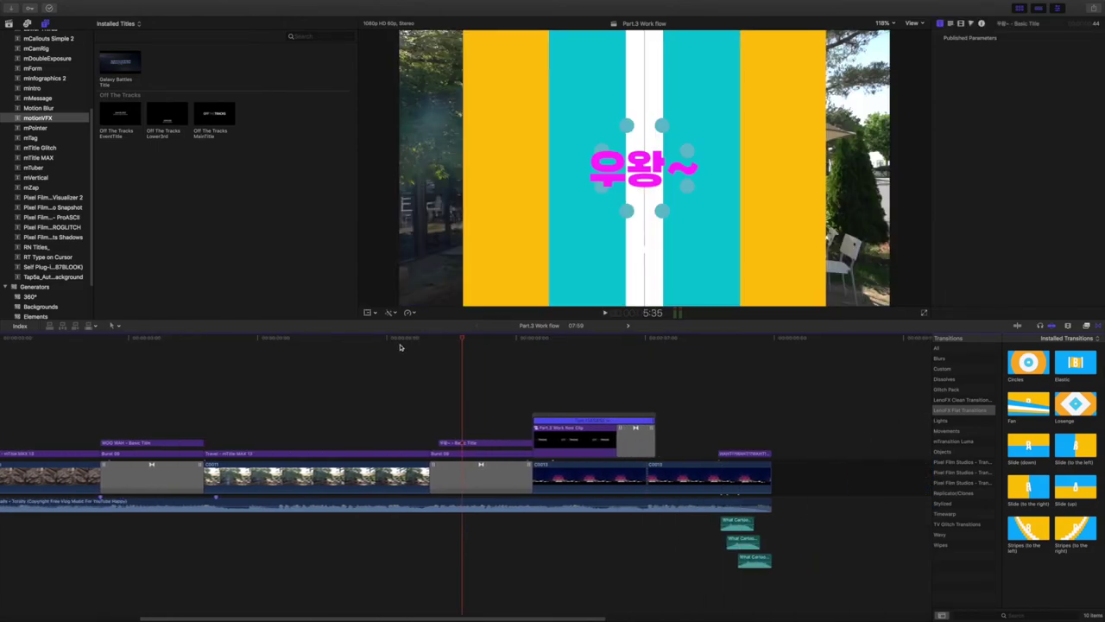
drag(461, 340, 851, 333)
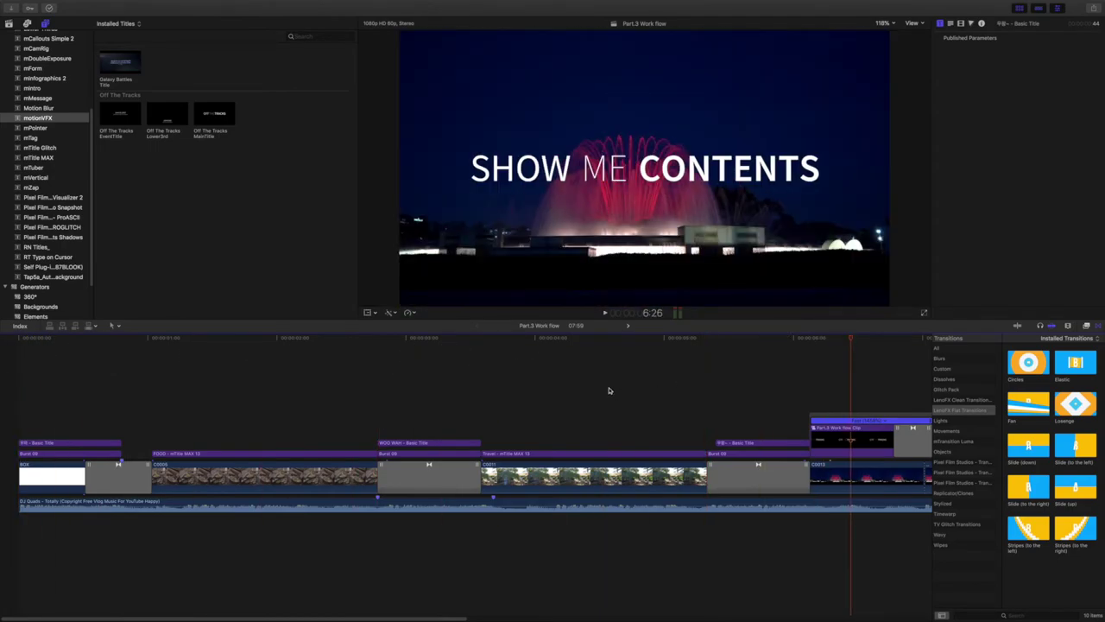
click(608, 391)
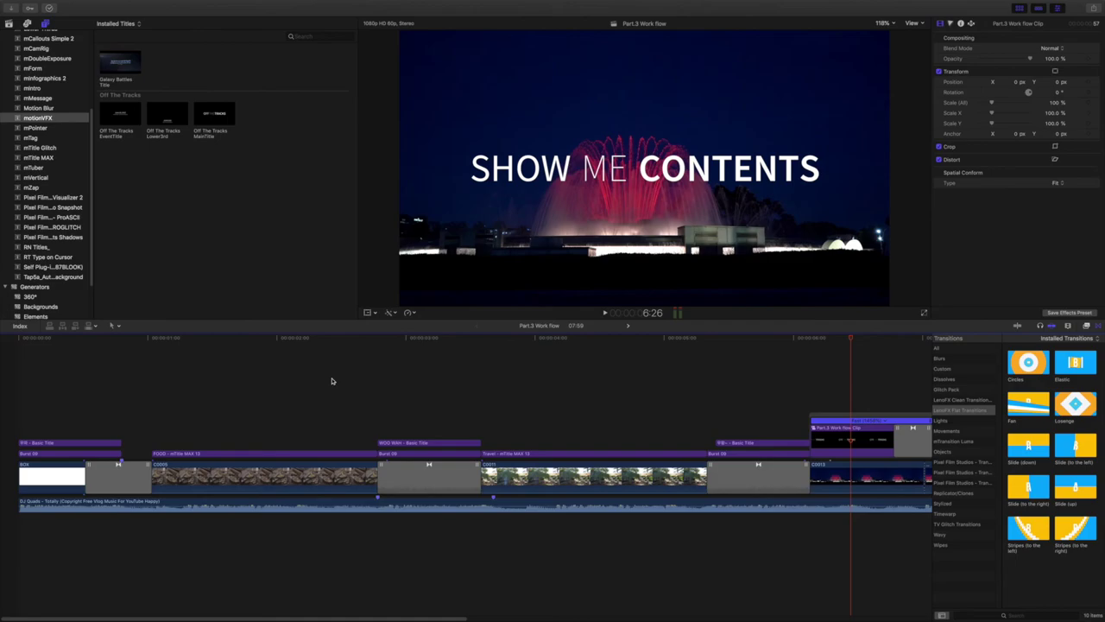
Fit the whole project in the timeline and check the last frames of the closing WAHT!? title
key(super+minus)
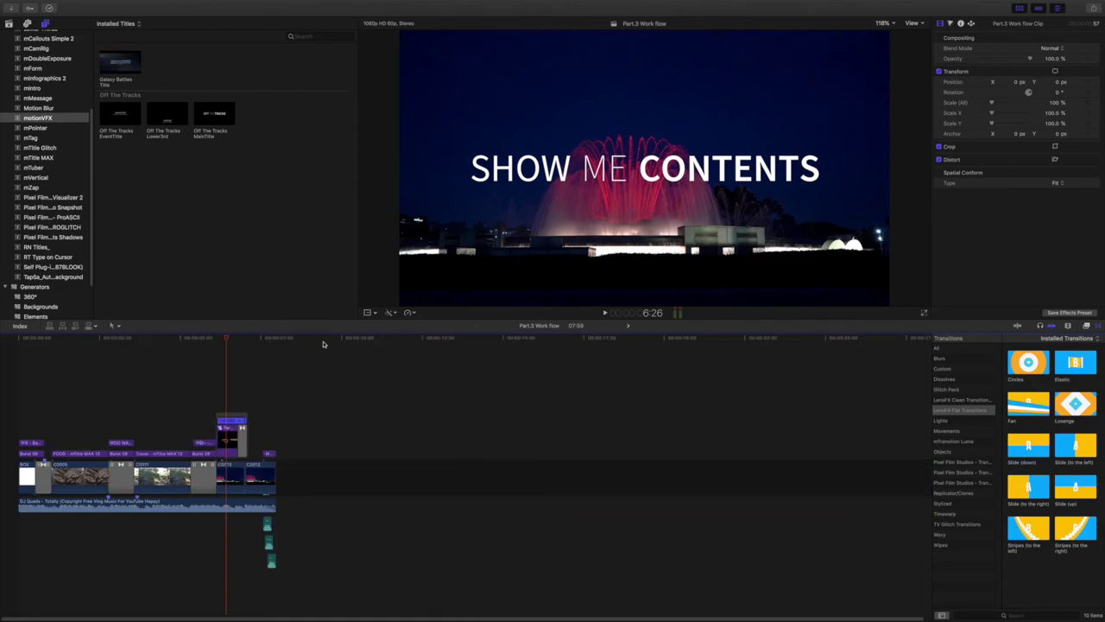
click(281, 335)
drag(281, 335, 276, 335)
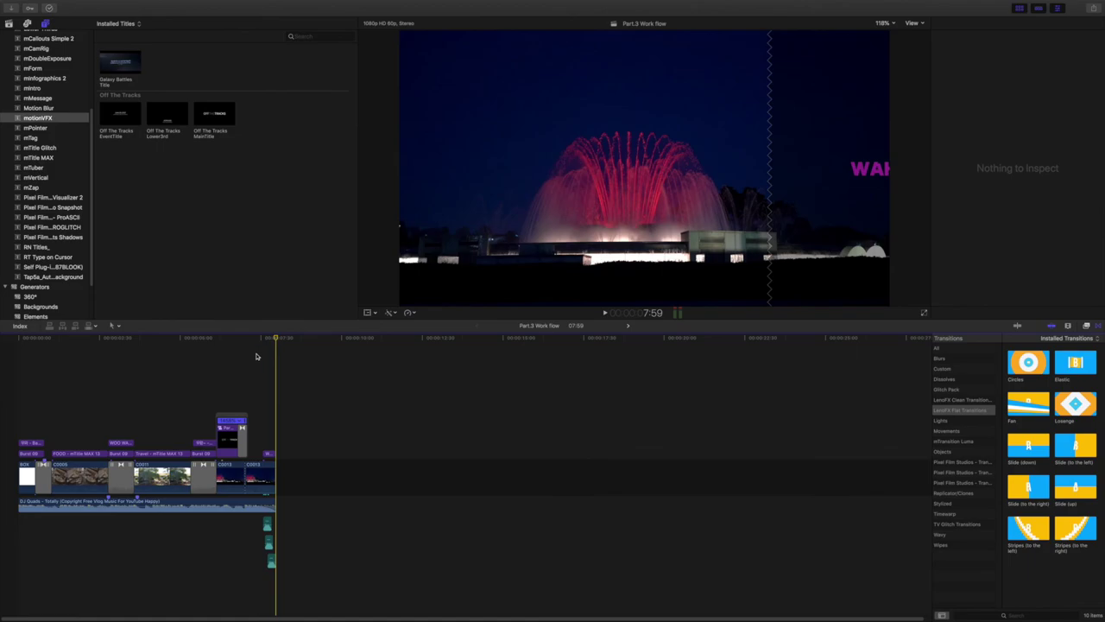
click(272, 338)
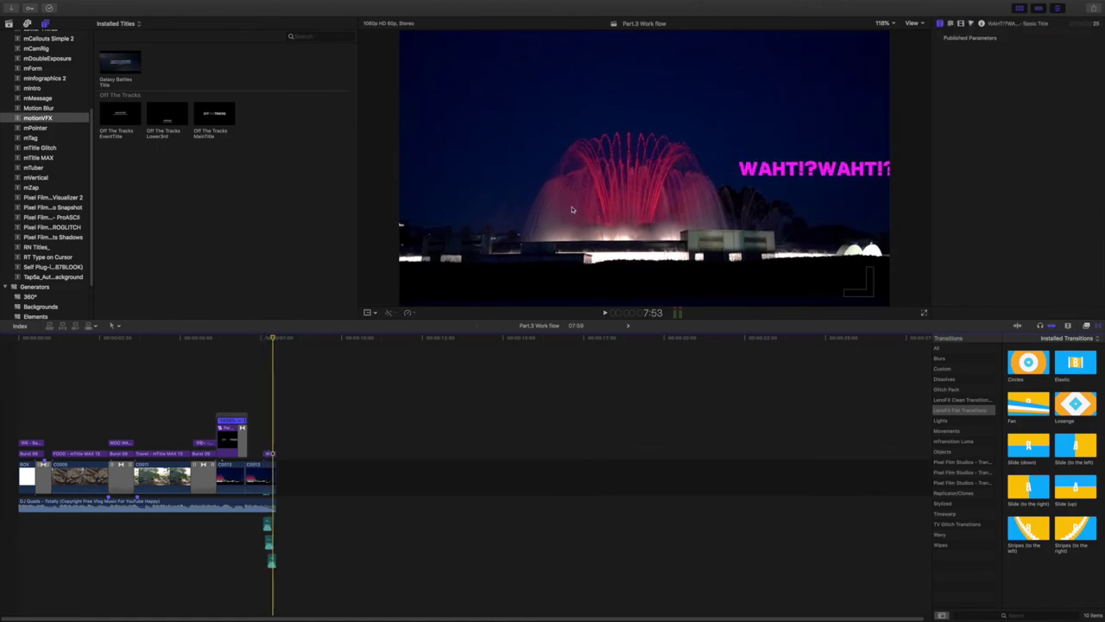
Extend the end of the final C0013 fountain clip to a 4:02 duration and scrub the lengthened timeline back to its start
click(275, 478)
drag(275, 478, 374, 477)
click(249, 342)
drag(250, 345, 330, 352)
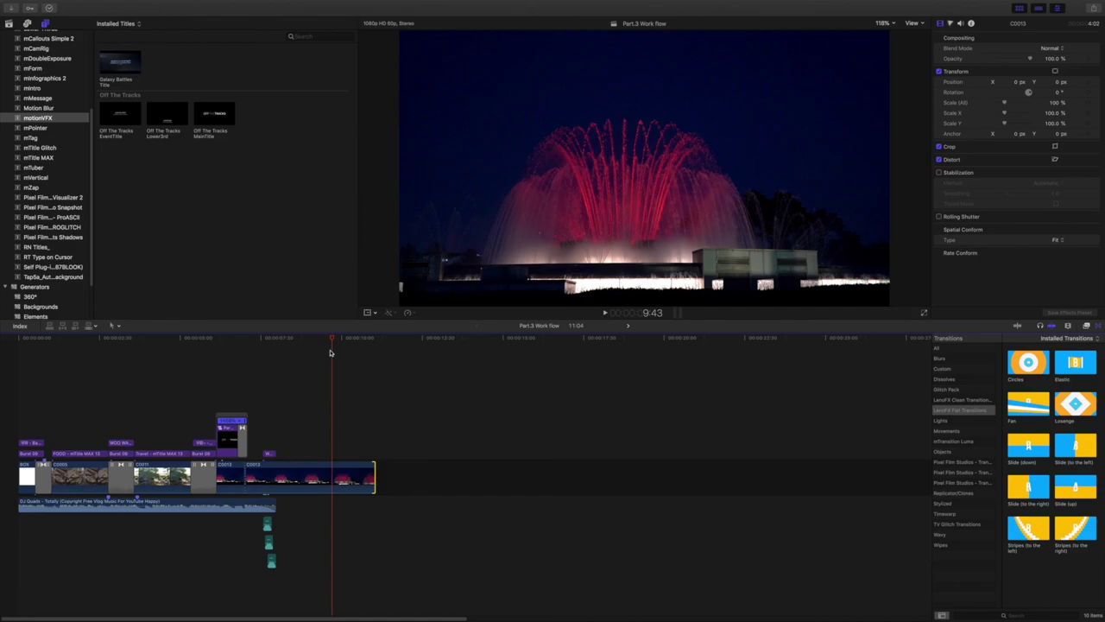
drag(330, 352, 24, 366)
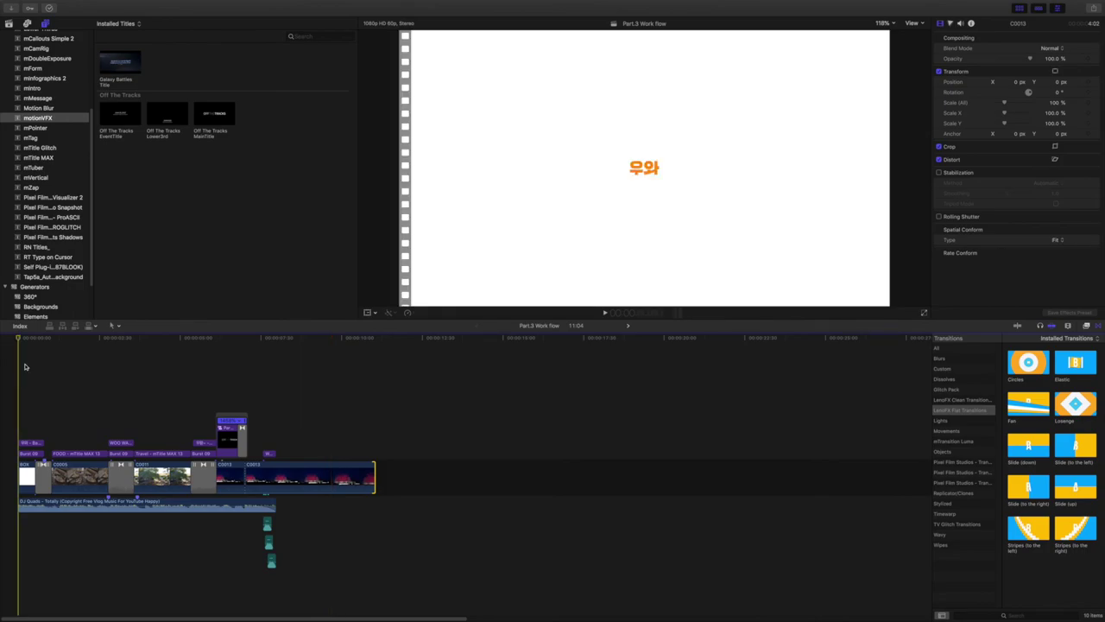